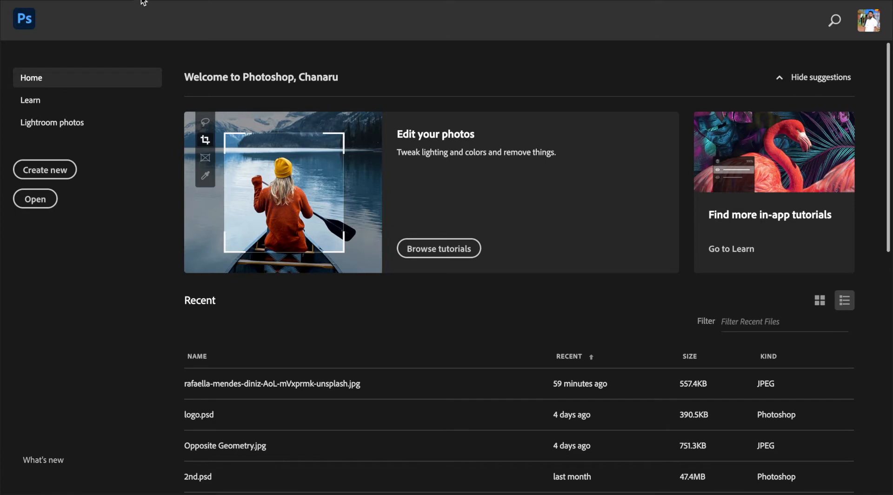
Step: Open image.jpg and duplicate its Background layer
click(97, 0)
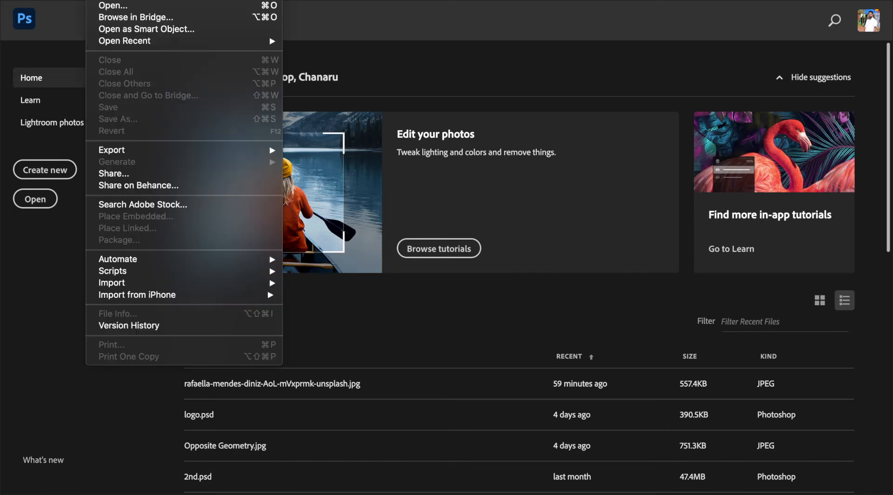
click(106, 7)
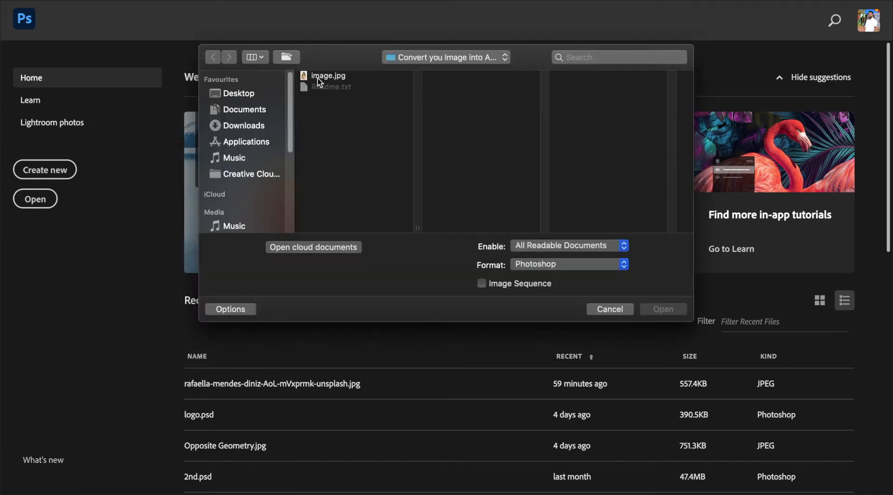
click(317, 77)
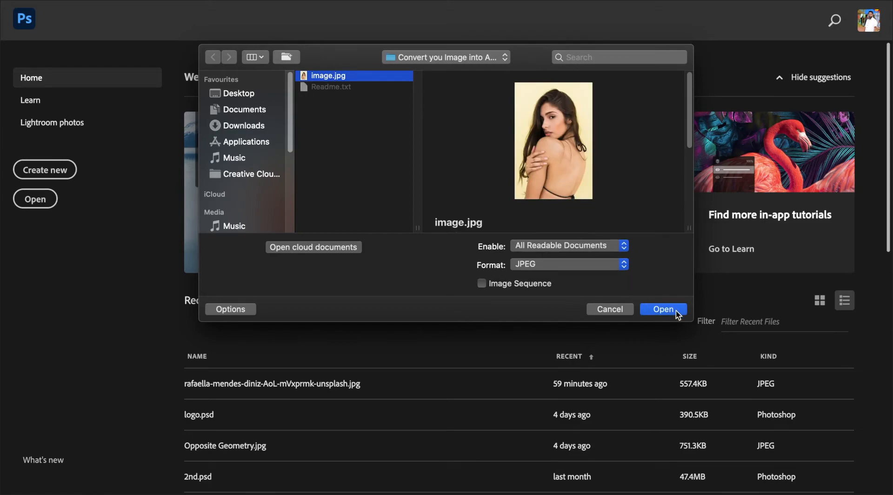
click(663, 309)
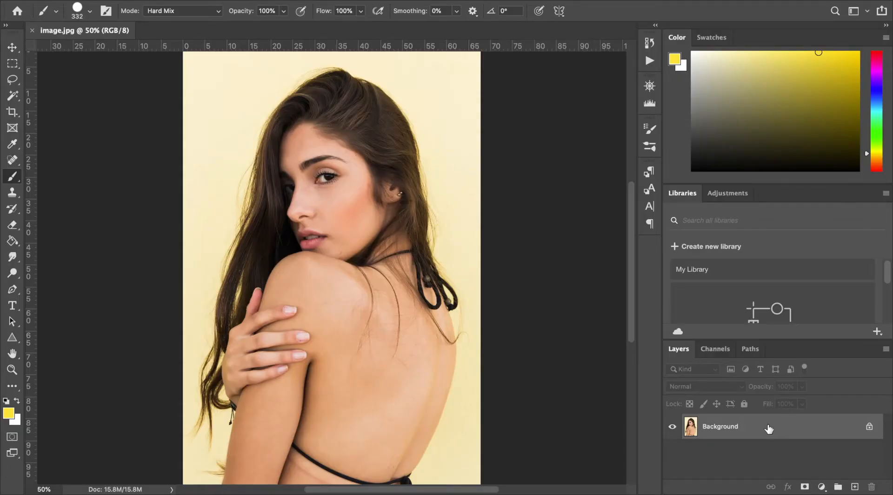
drag(768, 428, 855, 486)
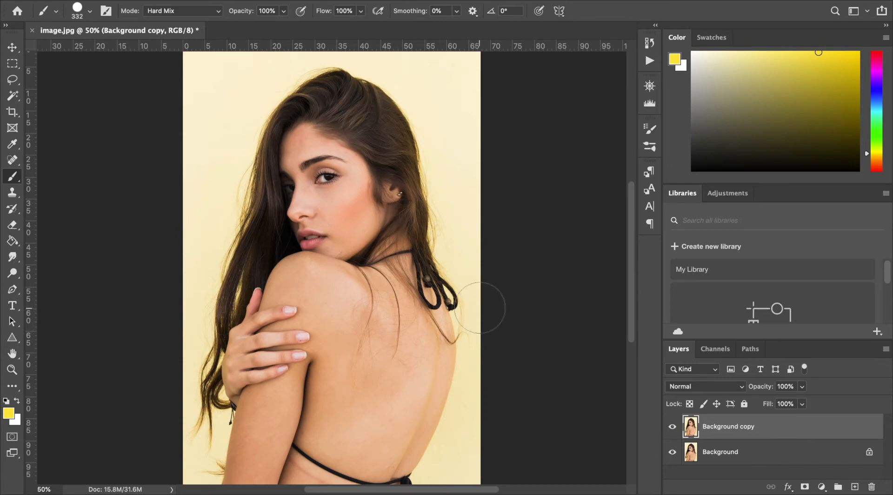
Step: Add a Hue/Saturation adjustment layer above the Background copy with Saturation -100 and Lightness -12
click(650, 89)
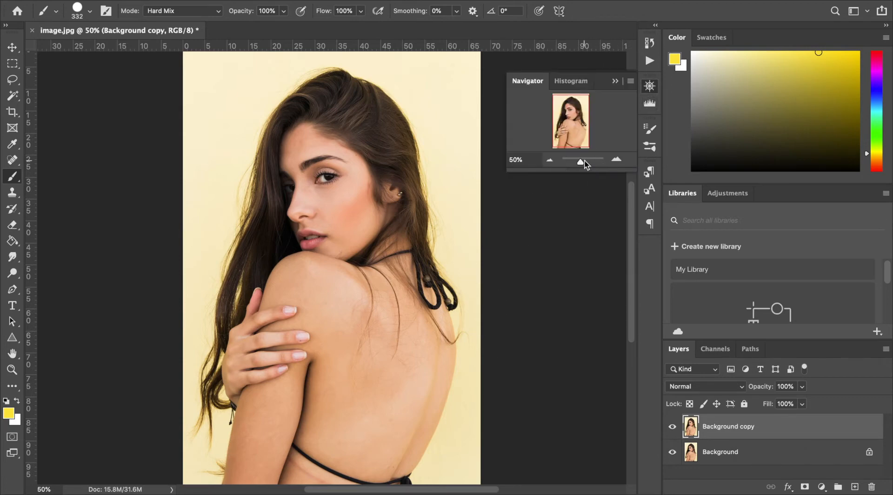
drag(584, 160, 579, 162)
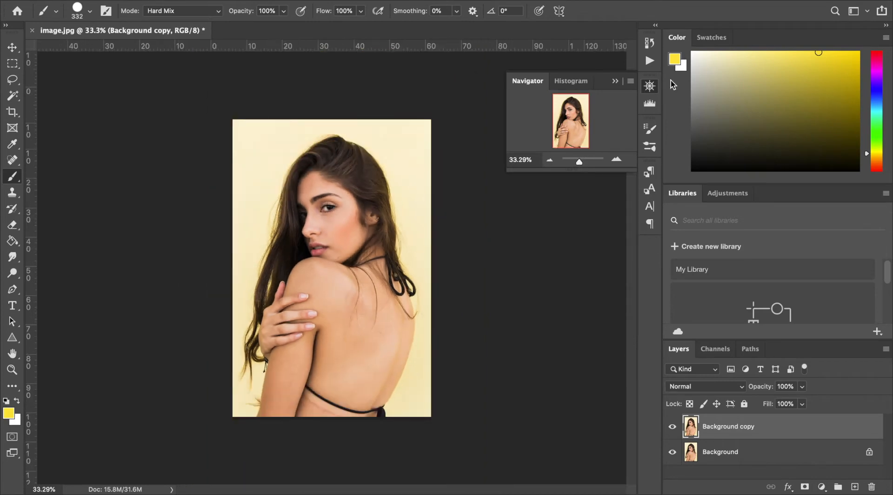
click(616, 81)
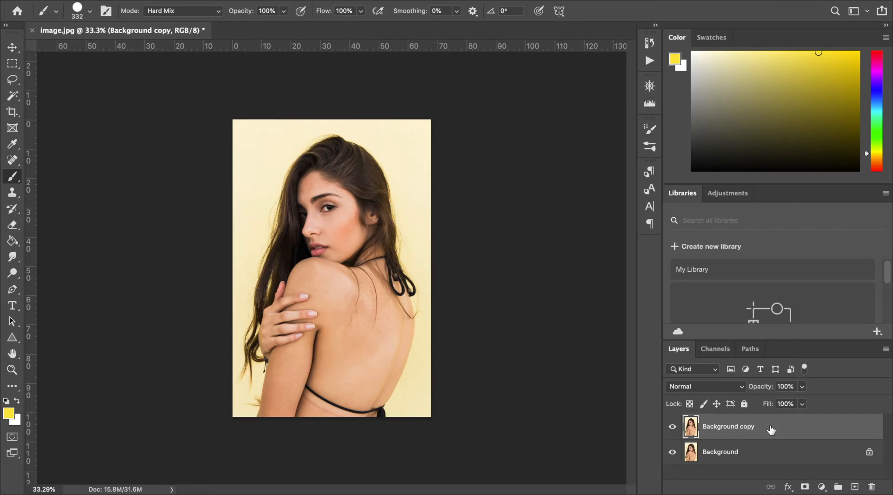
click(822, 487)
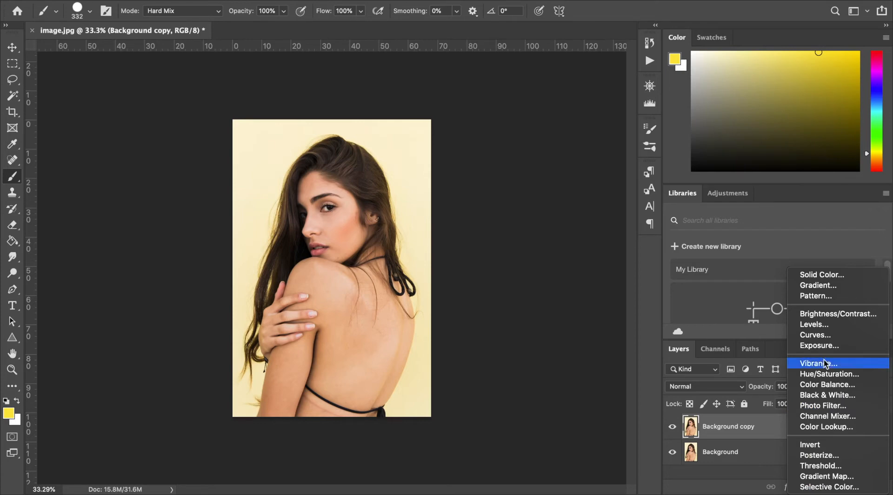
click(827, 374)
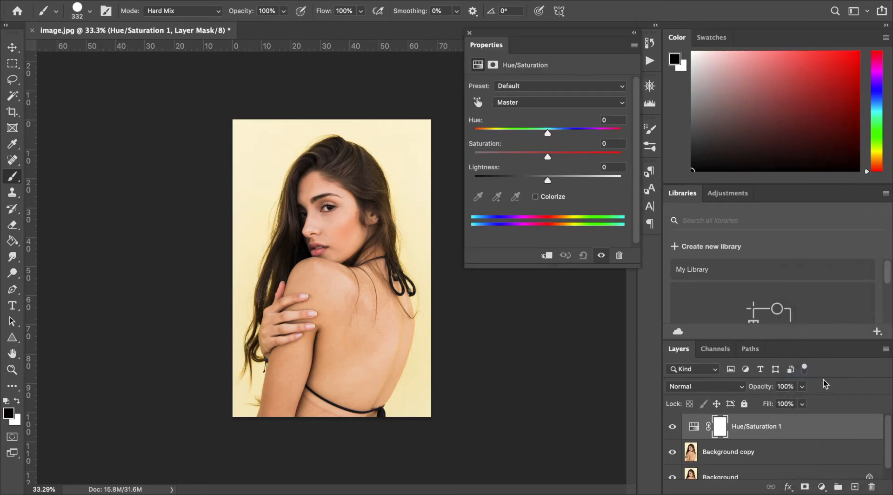
drag(547, 157, 465, 157)
mouse_move(545, 181)
mouse_down()
mouse_move(520, 183)
mouse_move(539, 180)
mouse_up()
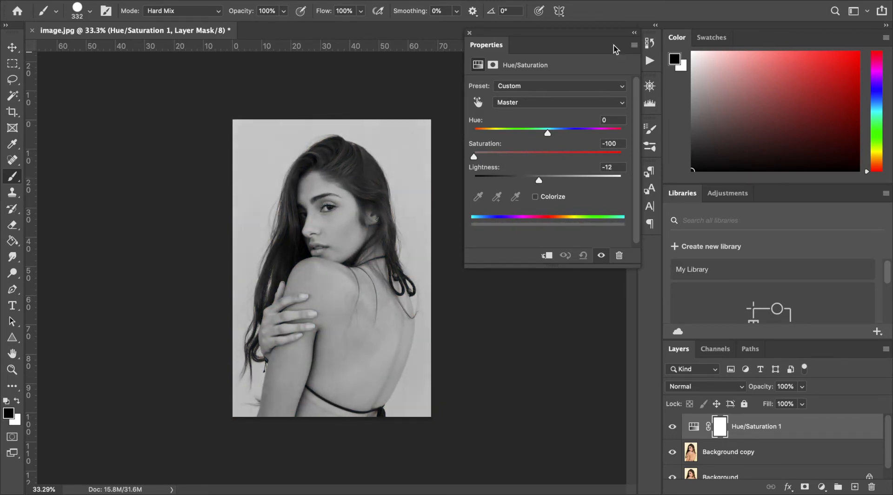
click(469, 33)
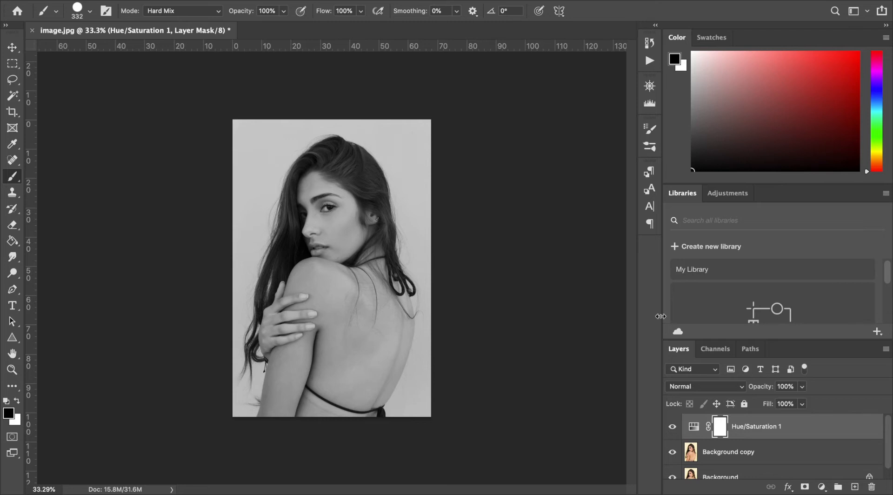
Step: Invert the Background copy layer and set its blend mode to Color Dodge
click(772, 451)
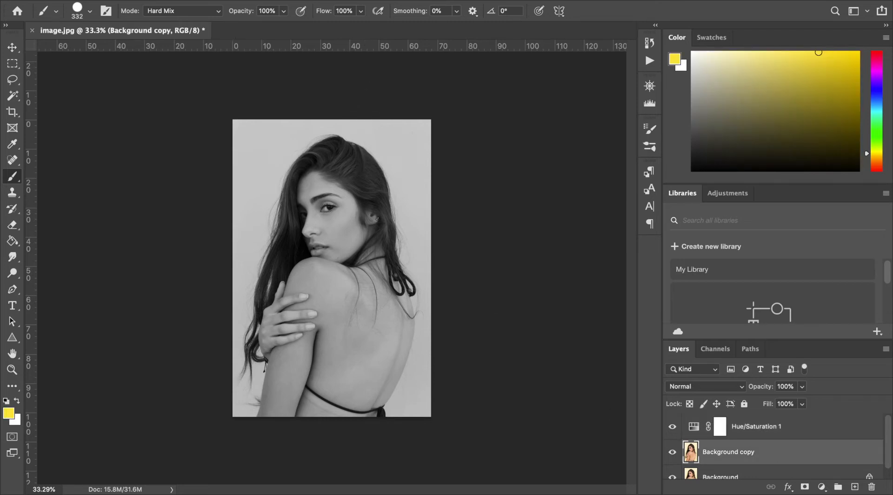
click(151, 0)
mouse_move(186, 16)
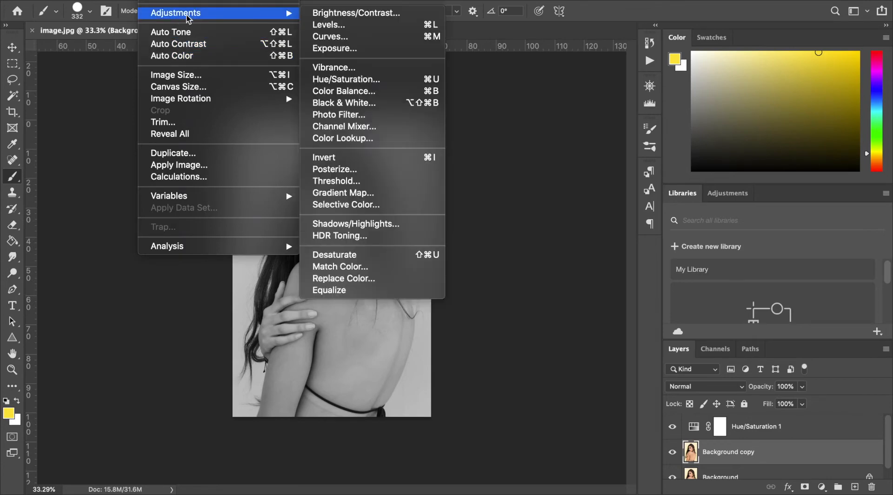
click(367, 158)
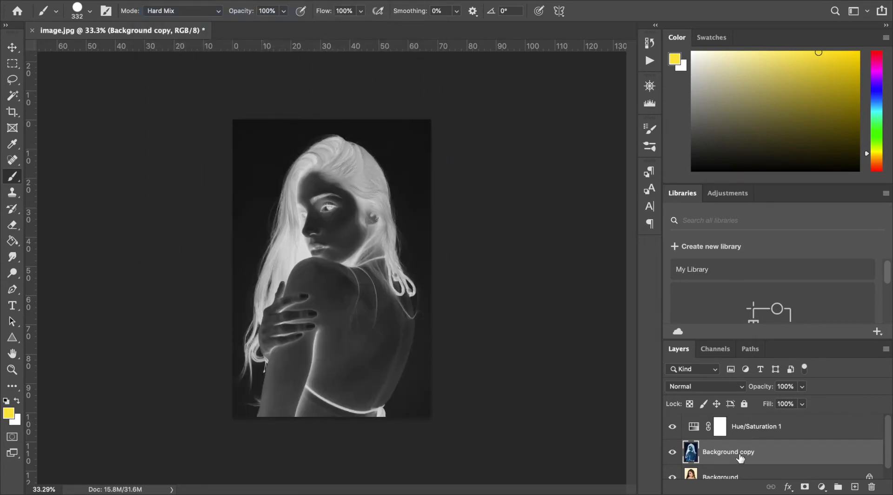
click(716, 387)
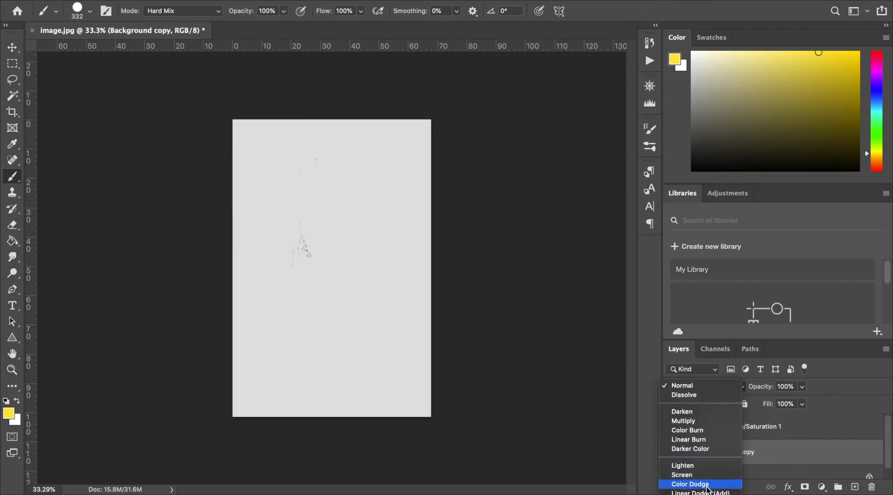
click(690, 484)
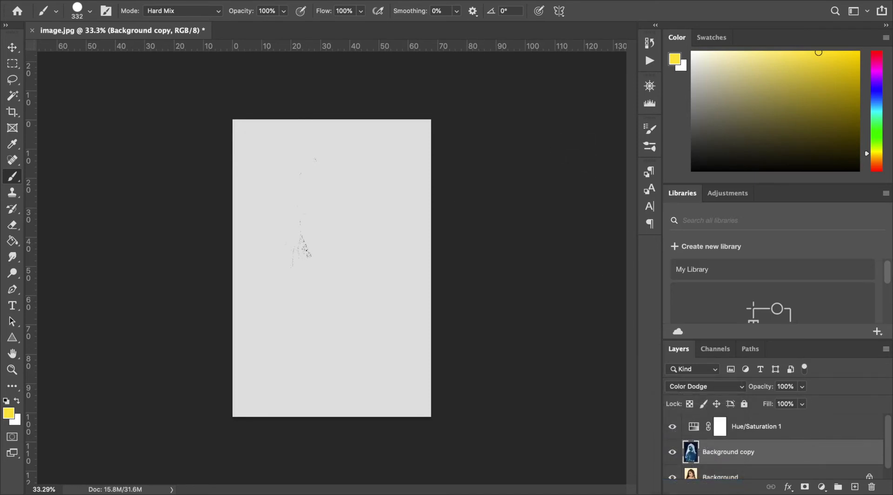
Step: Apply a Gaussian Blur with a radius of 80 pixels to the Background copy layer
click(289, 0)
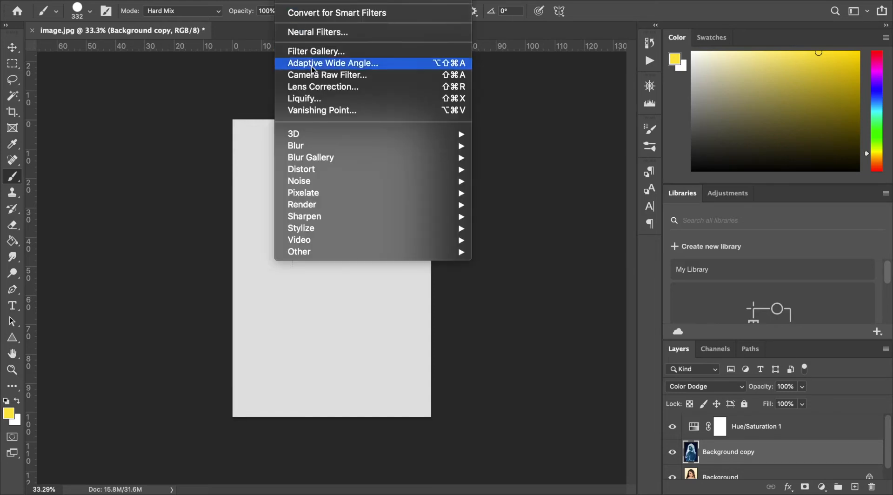
mouse_move(314, 145)
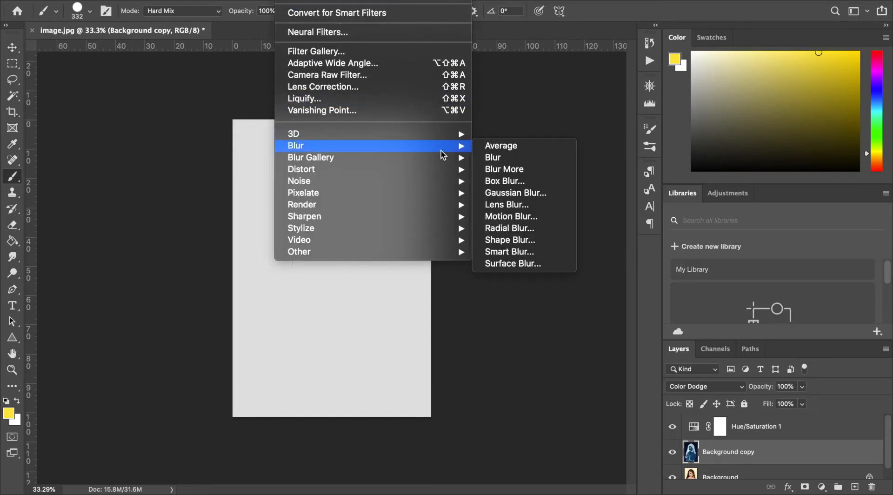
click(515, 193)
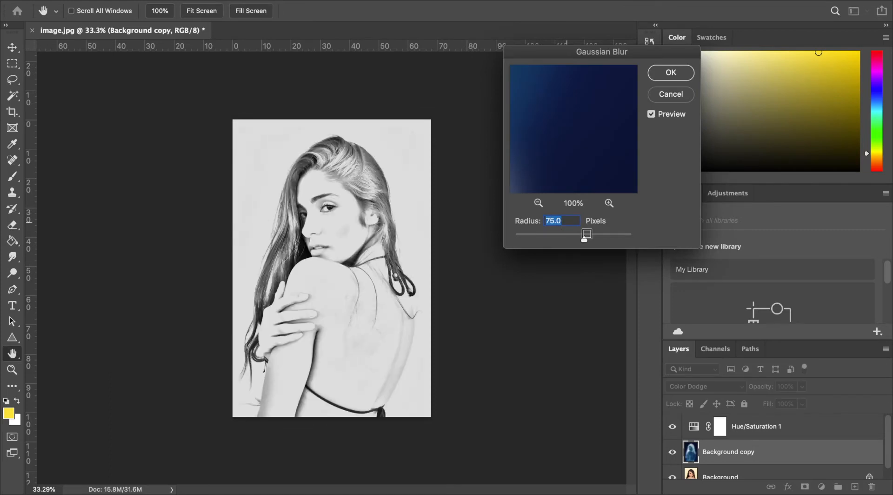
drag(585, 240, 555, 243)
drag(541, 240, 549, 242)
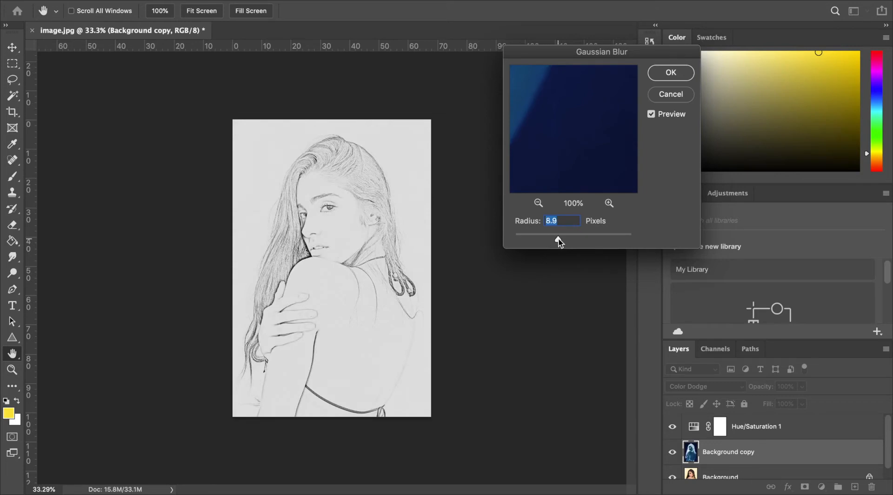
drag(559, 239, 568, 238)
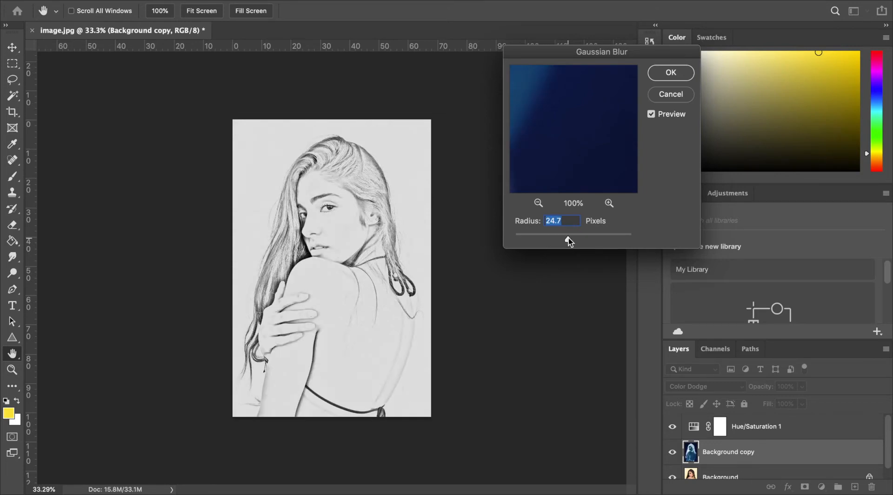
drag(580, 238, 587, 238)
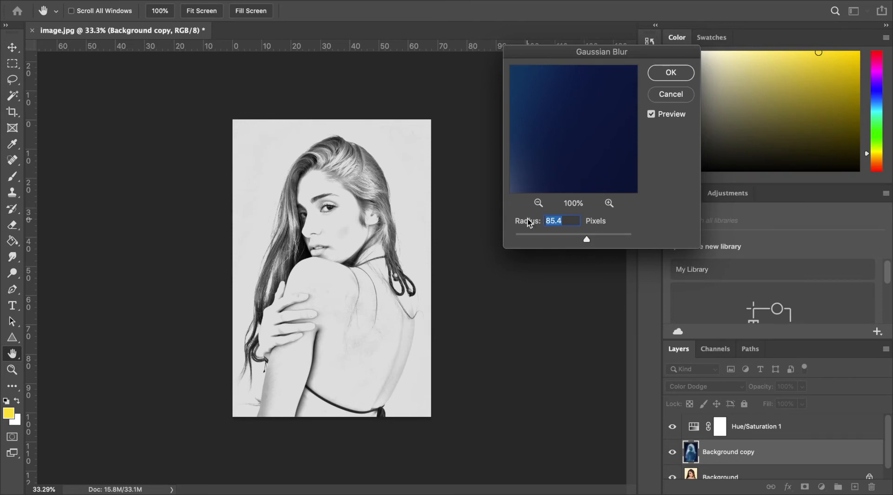
text(80)
key(Return)
key(b)
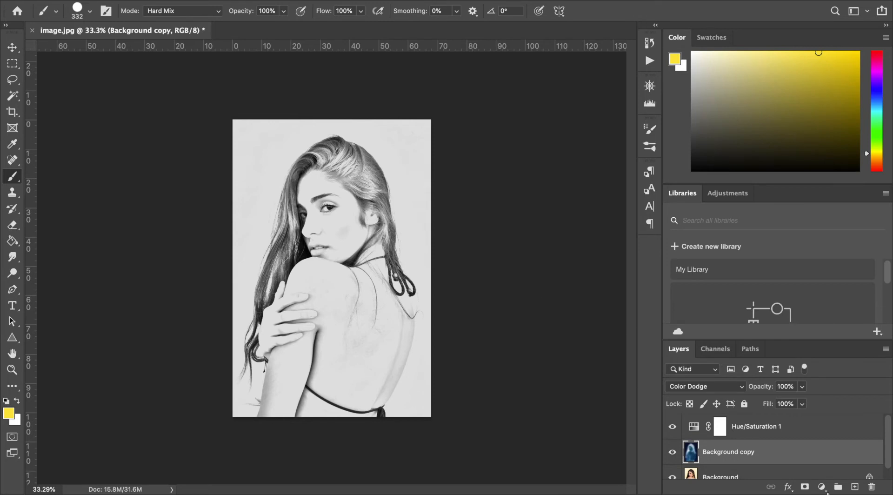
Step: Add a Levels adjustment layer above the Background copy with input black 11, midtones 0.83 and output white 240
click(822, 486)
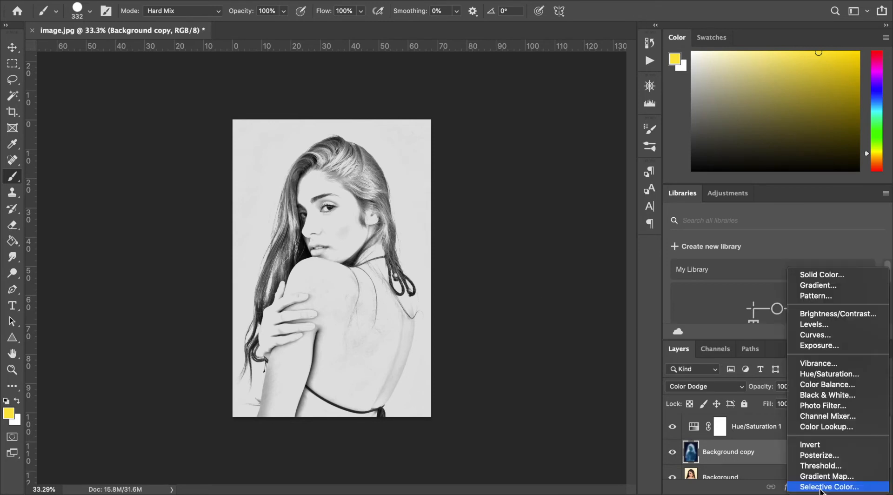
click(822, 324)
drag(490, 176, 506, 177)
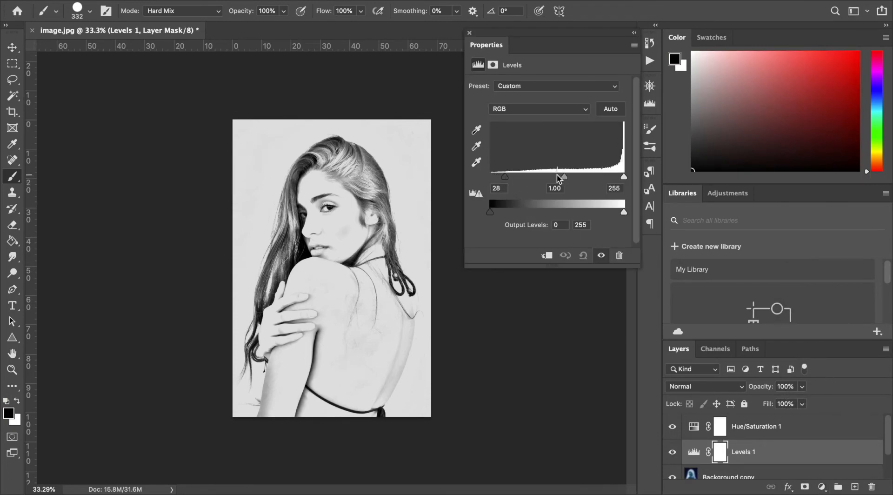
drag(568, 178, 575, 178)
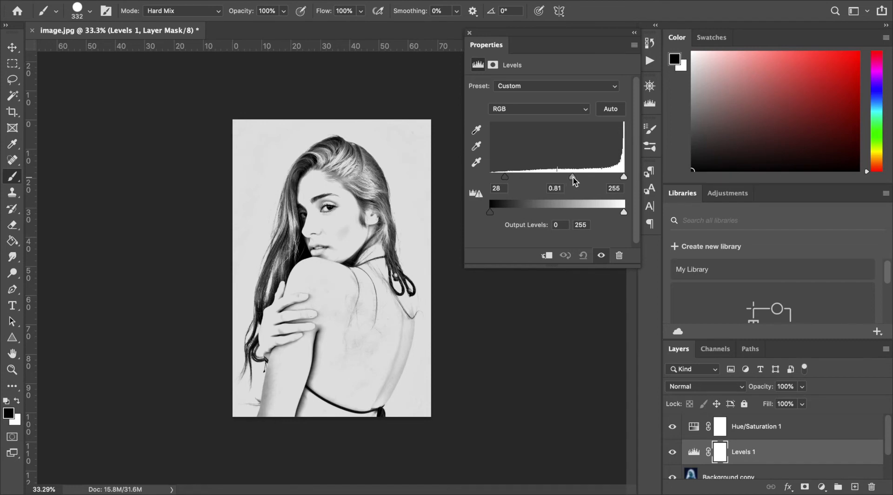
mouse_move(582, 177)
mouse_down()
mouse_move(601, 177)
mouse_move(592, 178)
mouse_up()
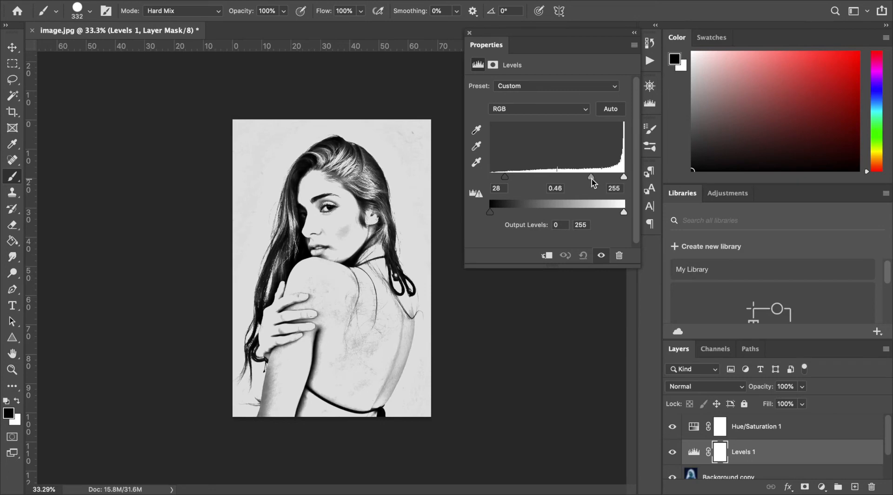
drag(506, 177, 482, 177)
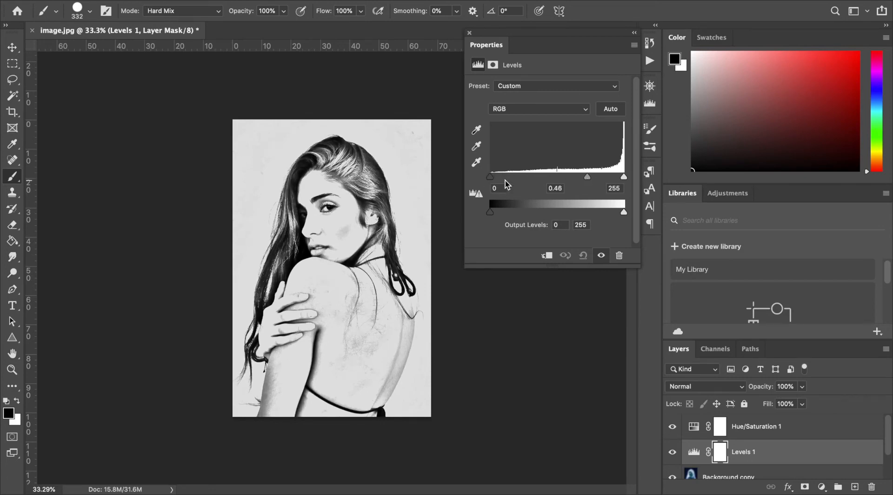
drag(579, 177, 573, 178)
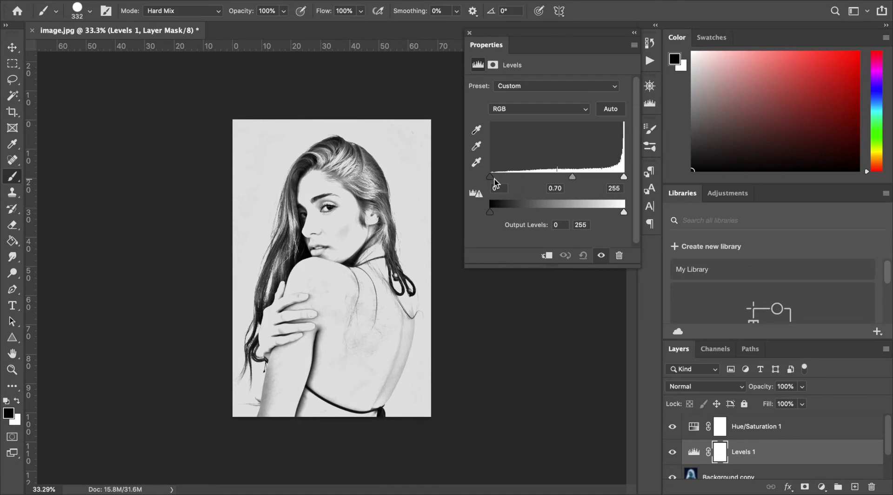
drag(494, 179, 496, 179)
drag(624, 213, 614, 214)
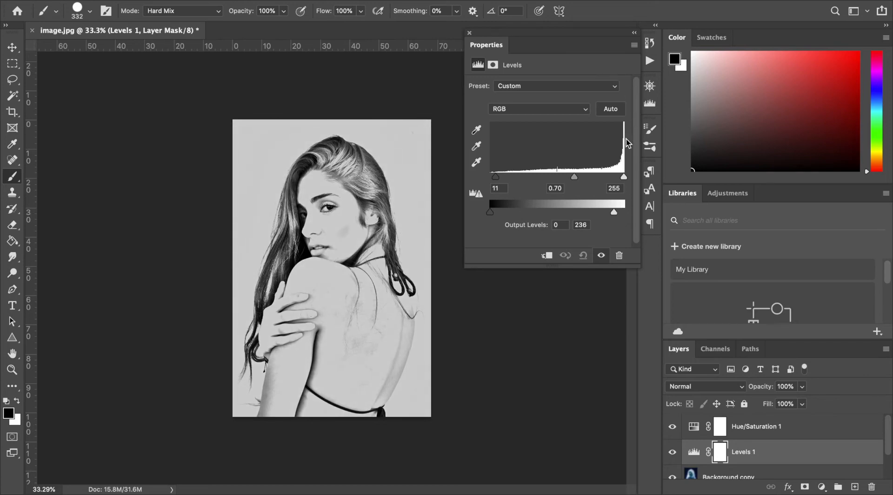
drag(570, 176, 566, 177)
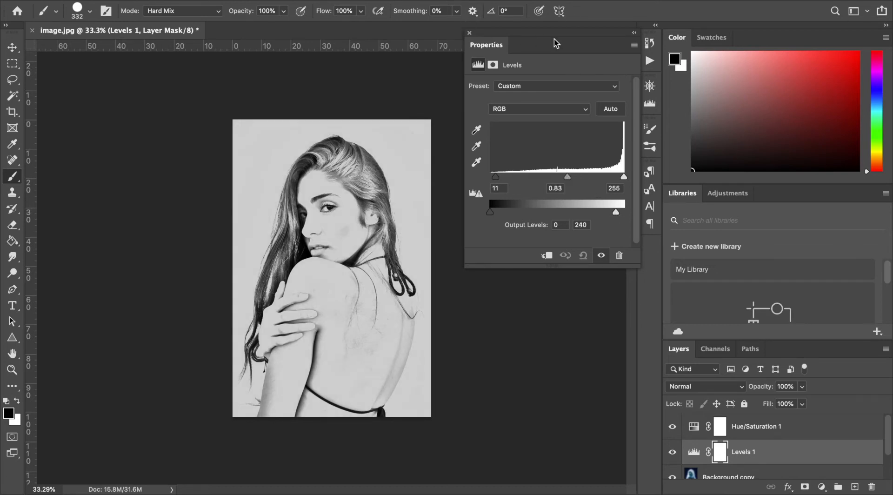
click(469, 33)
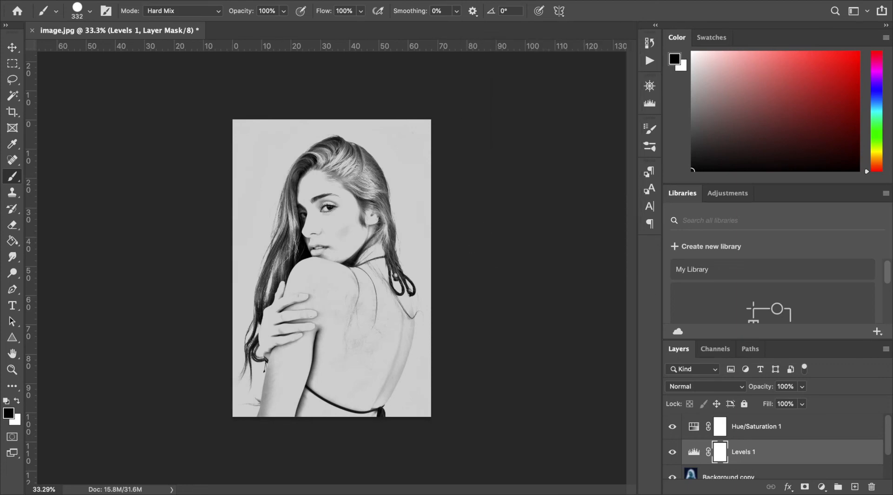
Step: Add a Brightness/Contrast adjustment layer above Levels 1, with Brightness -5 and the Contrast raised slightly
scroll(767, 468, down, 1)
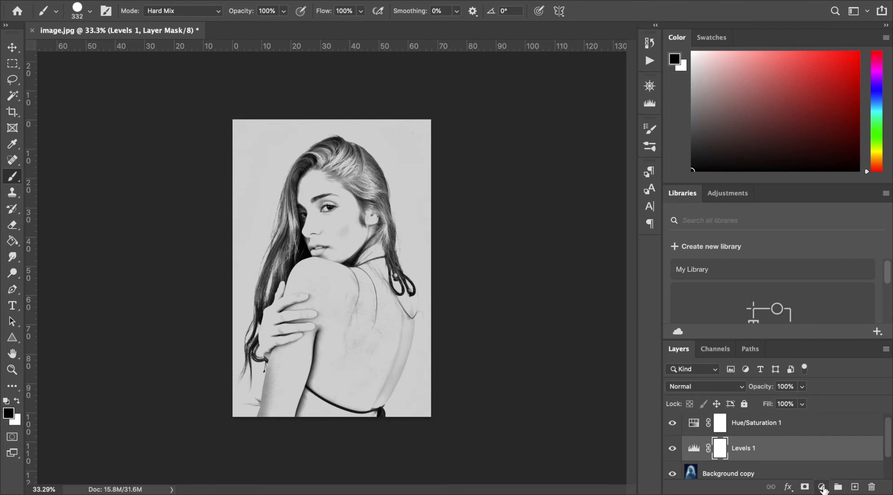
click(823, 487)
click(820, 314)
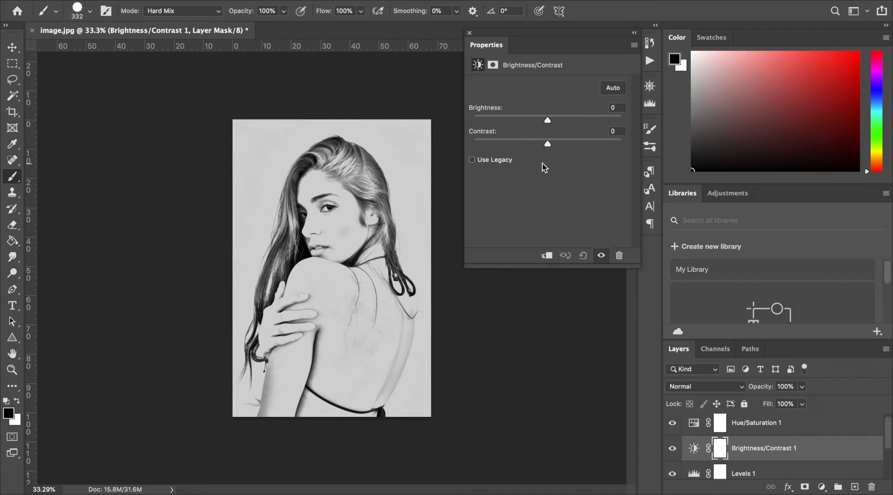
drag(548, 123, 544, 119)
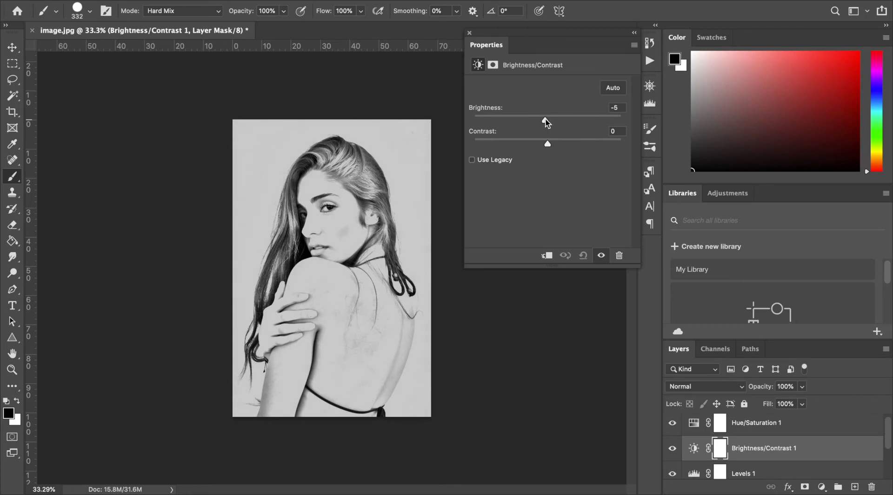
drag(547, 142, 557, 145)
click(470, 32)
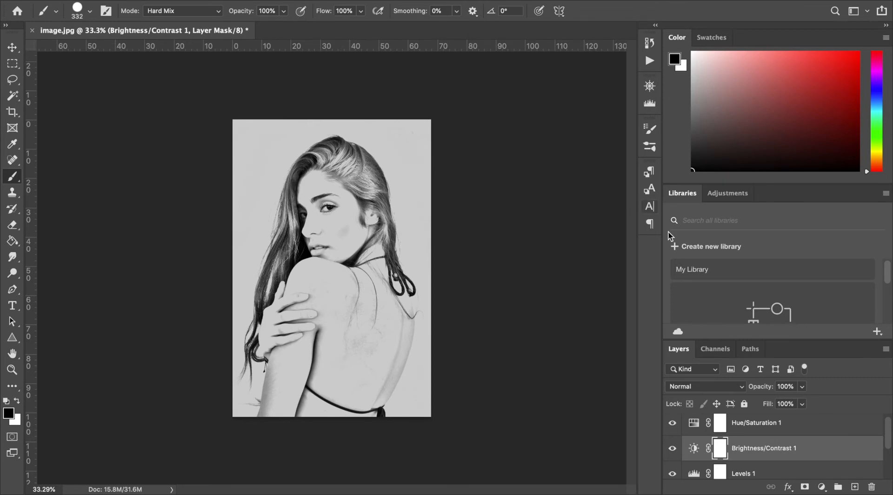
Step: Merge all layers from Hue/Saturation 1 down to Background into one layer and convert it to a Smart Object
scroll(767, 434, up, 1)
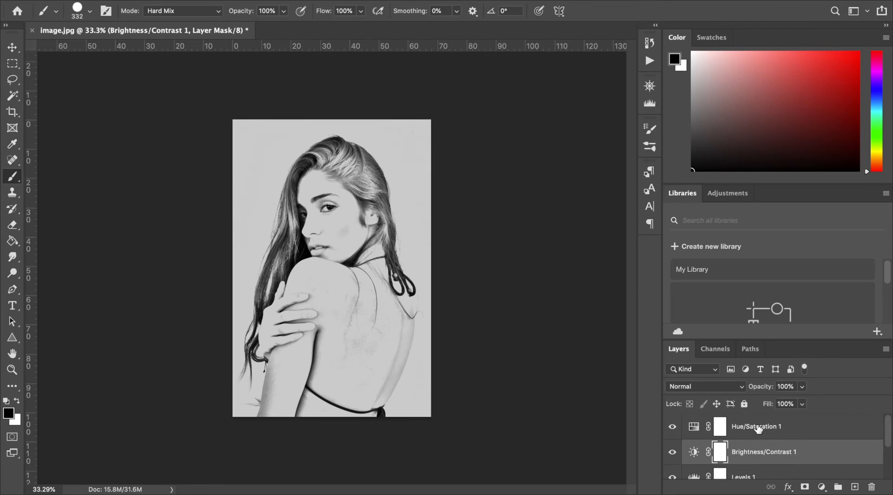
click(759, 432)
scroll(766, 439, down, 3)
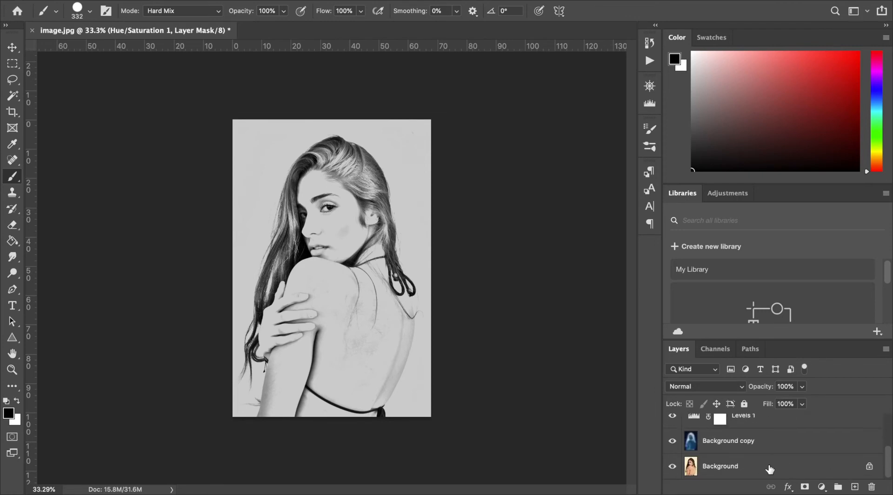
click(761, 465)
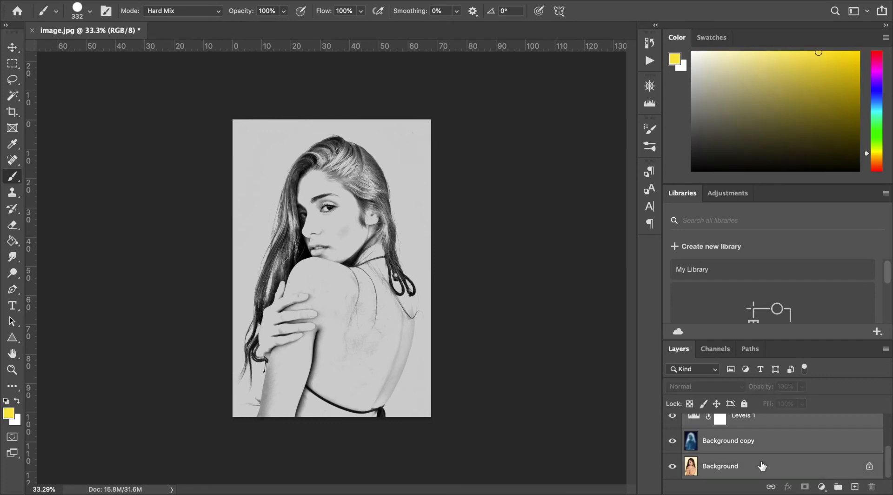
scroll(757, 454, up, 3)
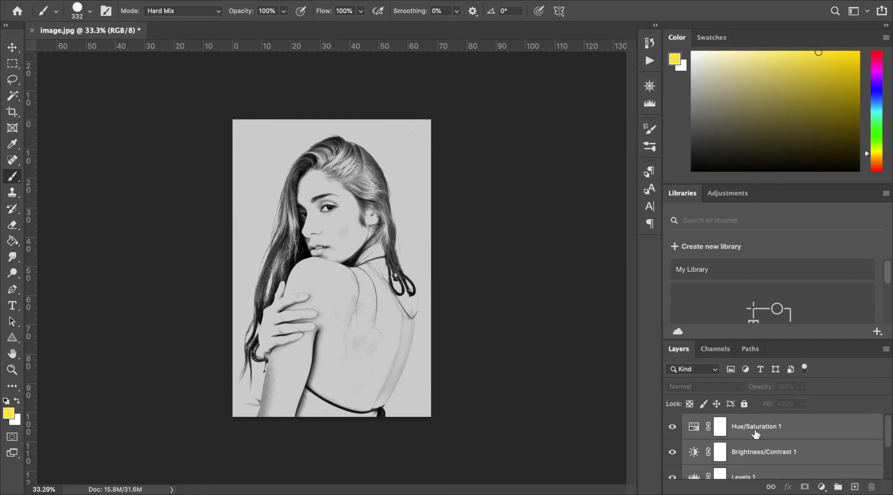
right_click(752, 427)
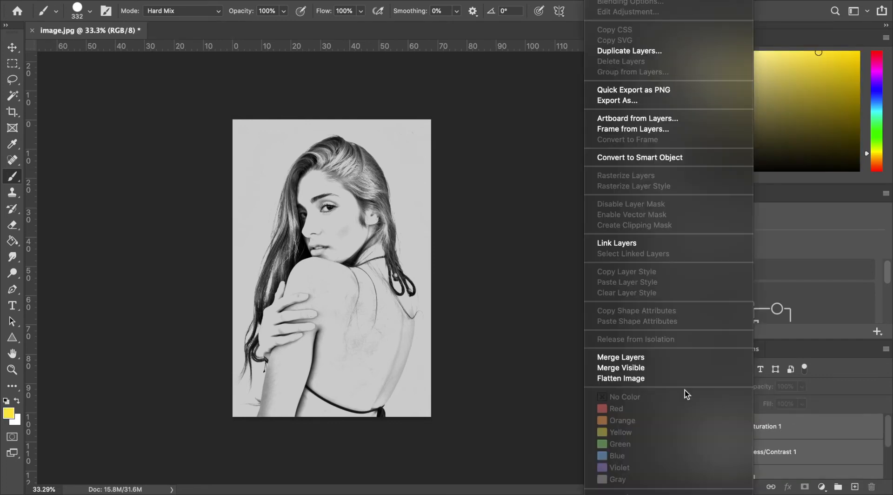
click(627, 356)
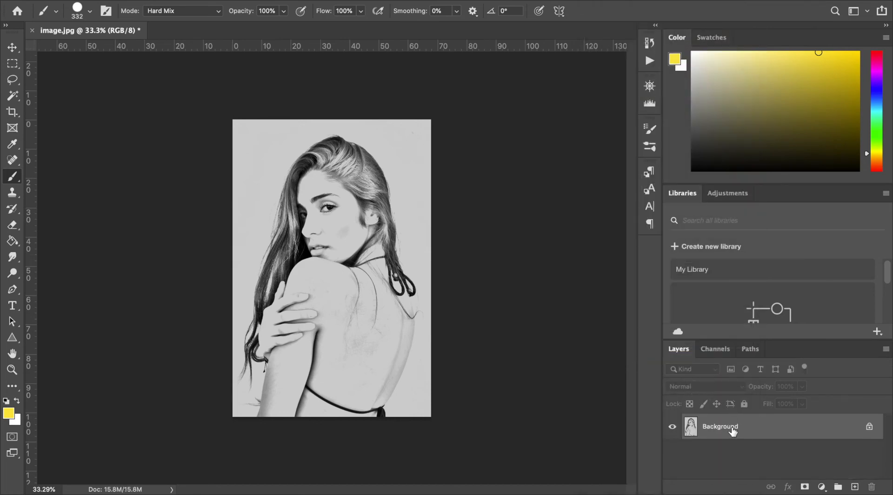
right_click(692, 425)
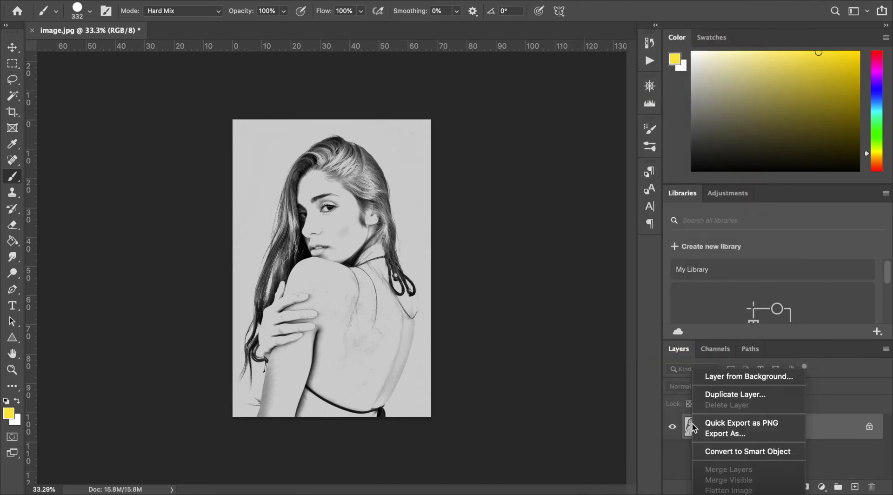
click(735, 454)
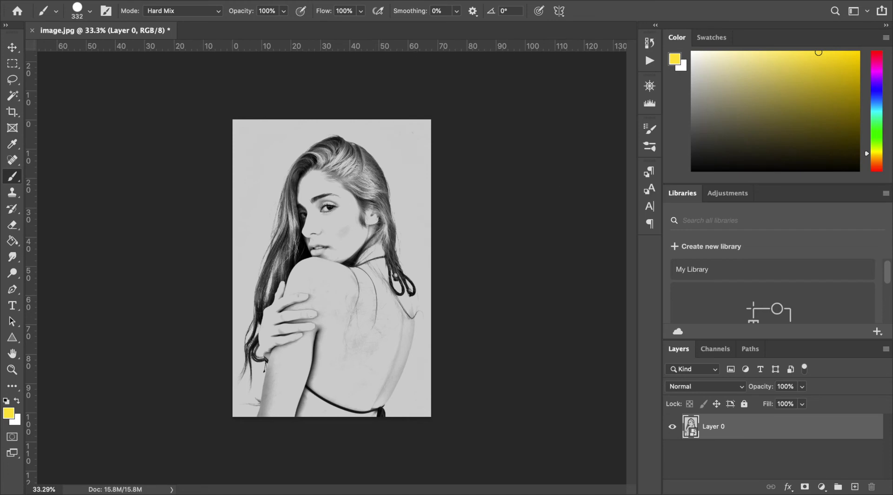
Step: Apply the Add Noise filter to Layer 0 with a low amount and Uniform distribution
click(288, 1)
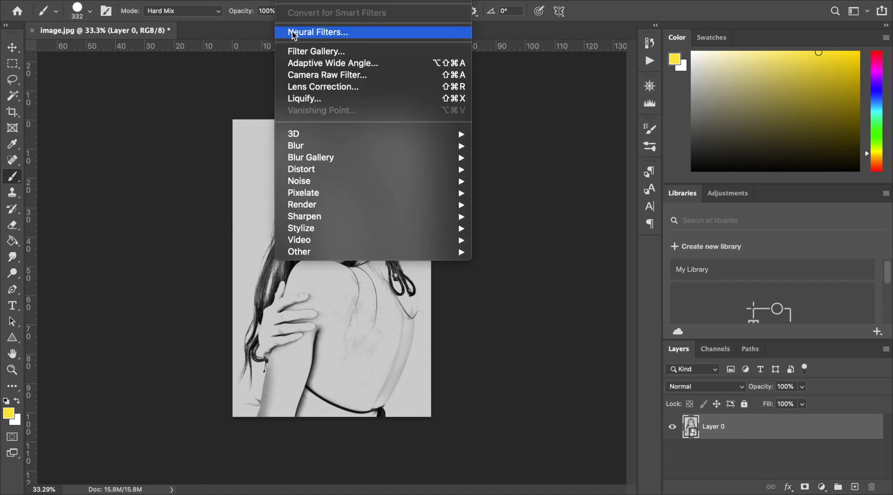
mouse_move(327, 186)
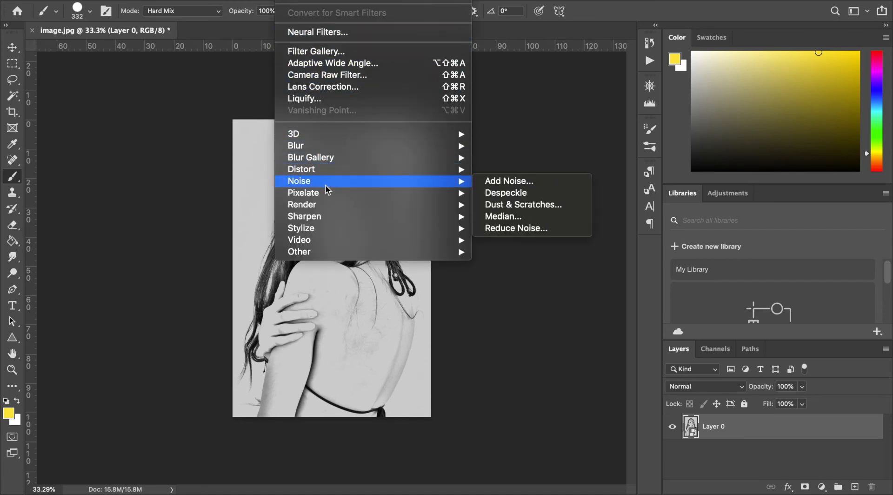
click(491, 183)
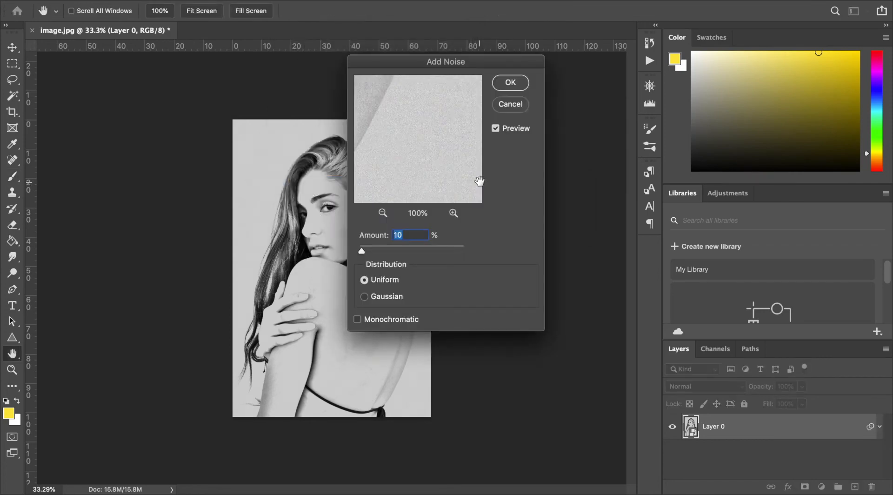
mouse_move(362, 253)
mouse_down()
mouse_move(412, 252)
mouse_move(361, 252)
mouse_up()
click(419, 234)
drag(419, 235, 385, 237)
text(1)
click(510, 83)
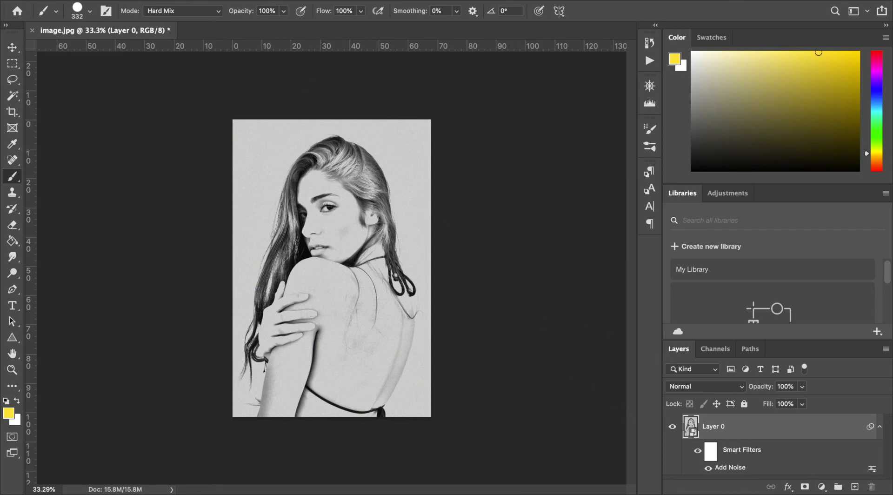
Step: Apply a Smart Sharpen filter to Layer 0 with an Amount of 20% and a Radius of 0.5 px
click(289, 1)
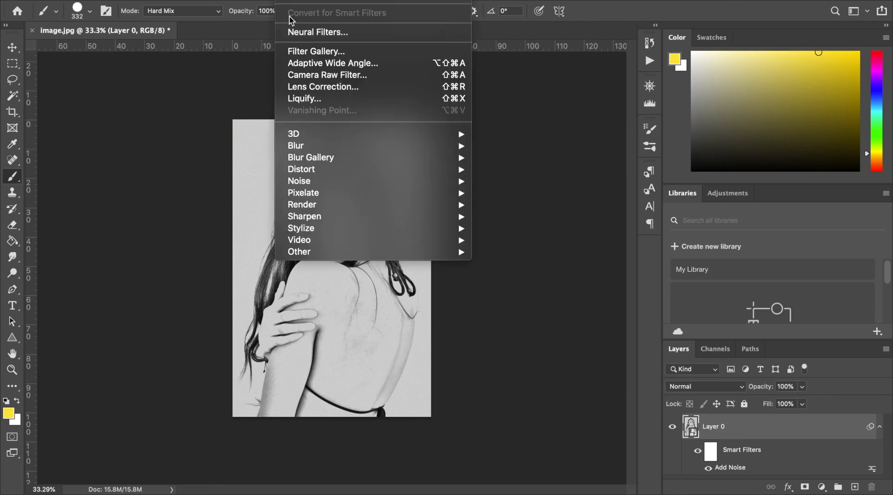
mouse_move(391, 221)
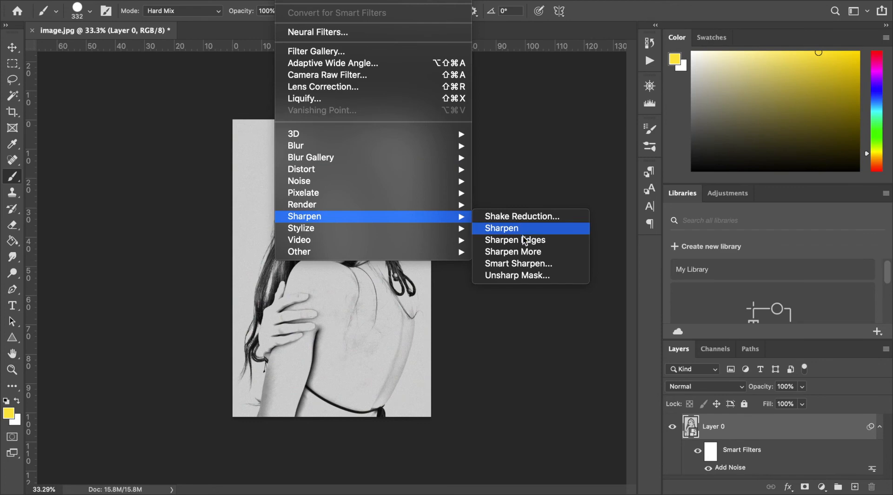
click(527, 268)
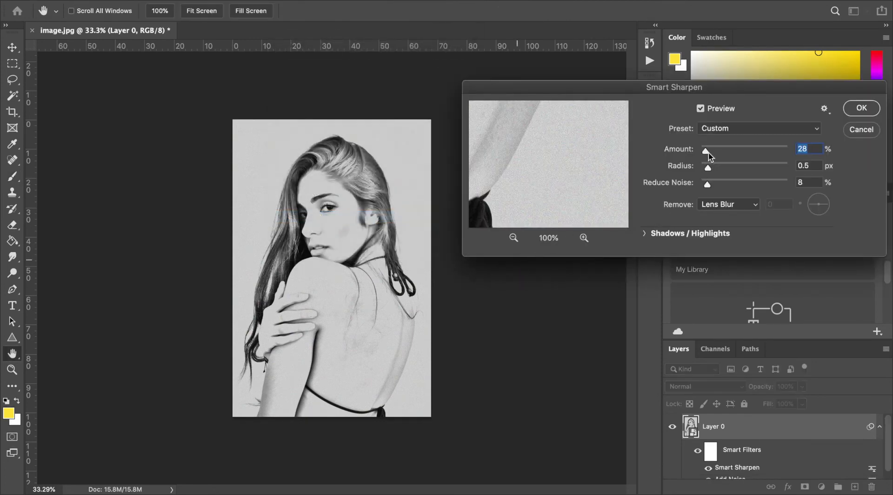
drag(706, 152, 713, 152)
drag(714, 153, 706, 154)
click(809, 148)
drag(809, 147, 784, 152)
text(20)
drag(707, 169, 705, 170)
key(Tab)
click(811, 166)
key(BackSpace)
text(5)
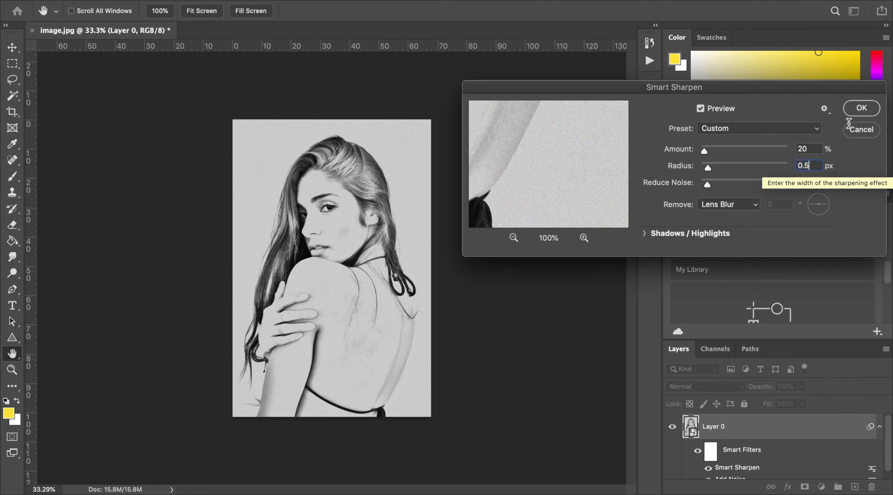
click(857, 108)
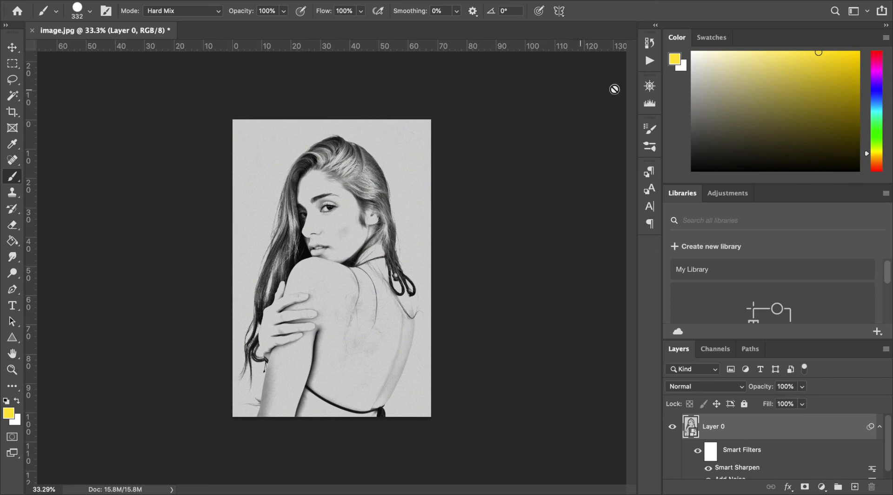
Step: Enlarge the view to about 50% with the Navigator to inspect the finished sketch effect
click(649, 86)
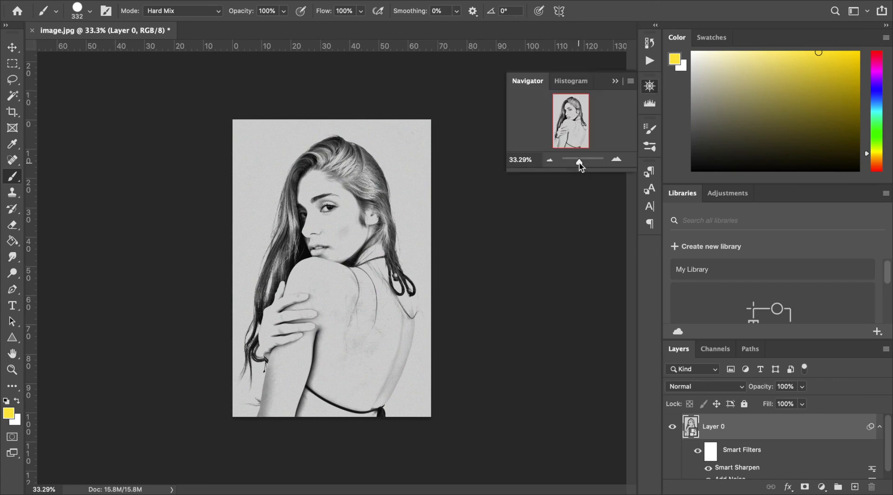
drag(579, 163, 581, 168)
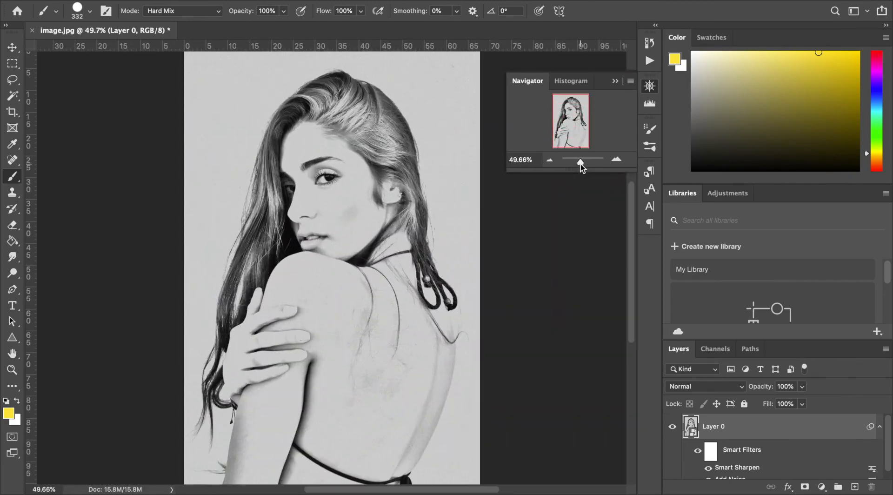
click(616, 82)
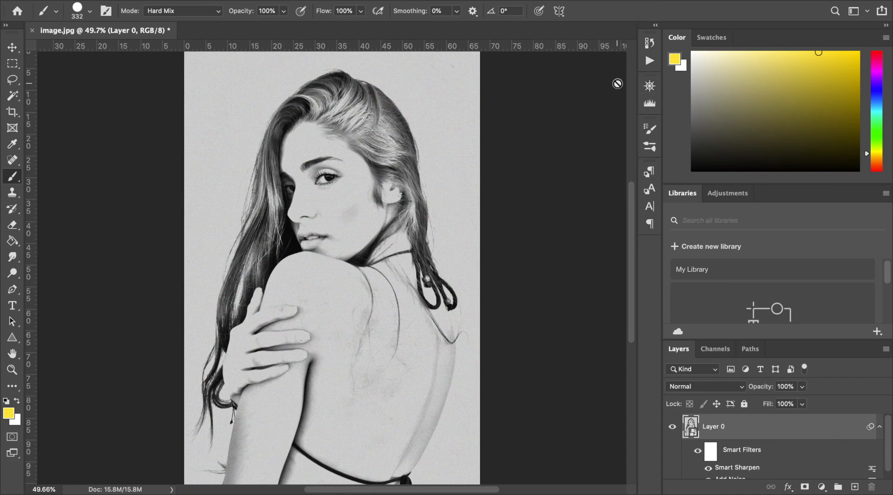